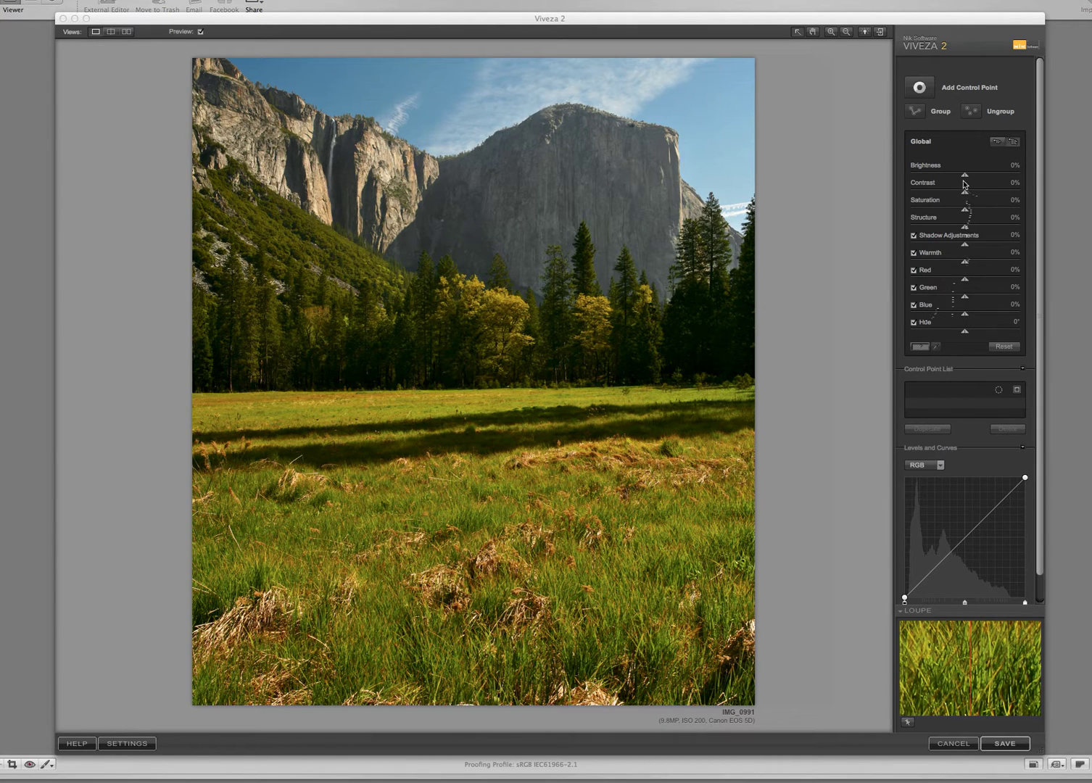
# - Set global Brightness and Contrast to 7%, Saturation to 6% and Structure to 61%
pyautogui.moveTo(966, 177); pyautogui.dragTo(971, 177)
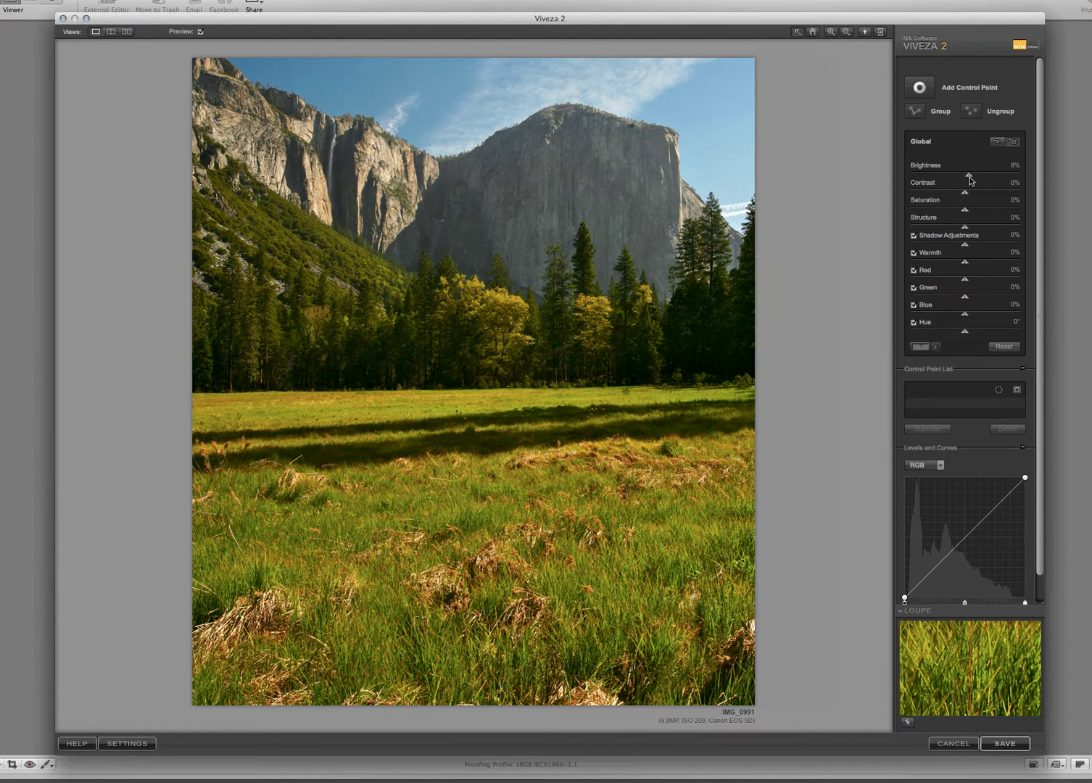
pyautogui.moveTo(970, 177); pyautogui.dragTo(969, 180)
pyautogui.moveTo(965, 195); pyautogui.dragTo(970, 196)
pyautogui.moveTo(966, 210); pyautogui.dragTo(968, 211)
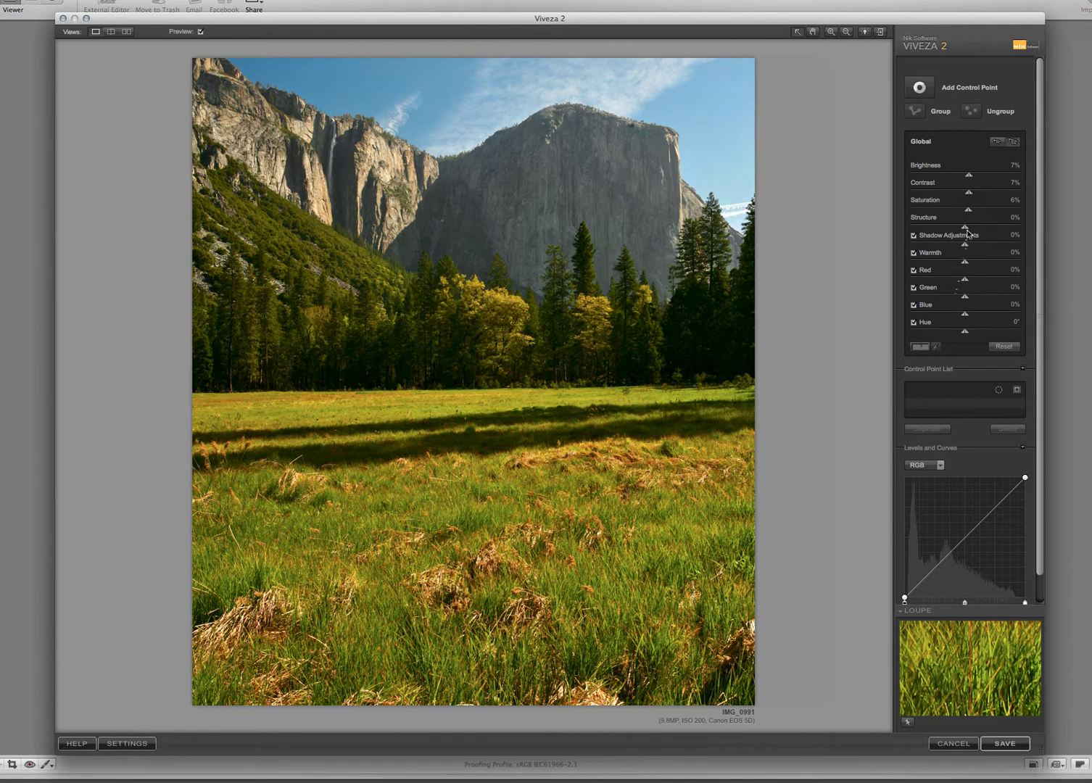
pyautogui.moveTo(965, 230); pyautogui.dragTo(998, 229)
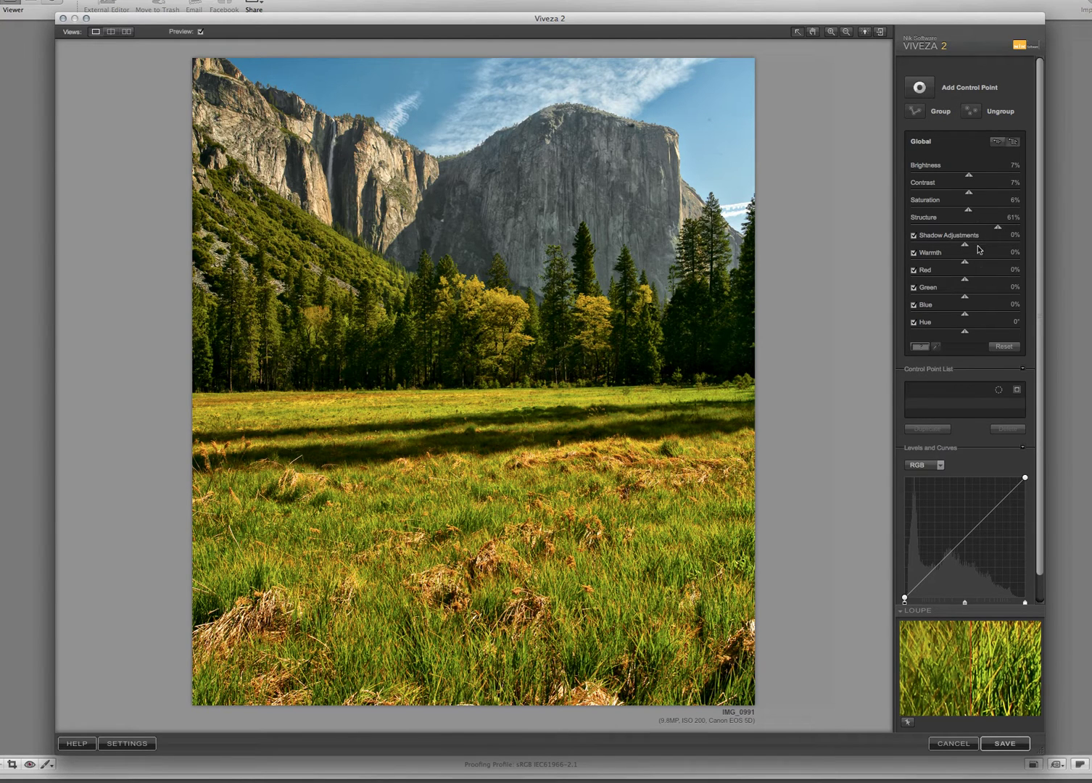
# - Set global Shadow Adjustments to 13% and lower Green to -9%
pyautogui.moveTo(966, 246)
pyautogui.mouseDown()
pyautogui.moveTo(1000, 247)
pyautogui.moveTo(976, 248)
pyautogui.mouseUp()
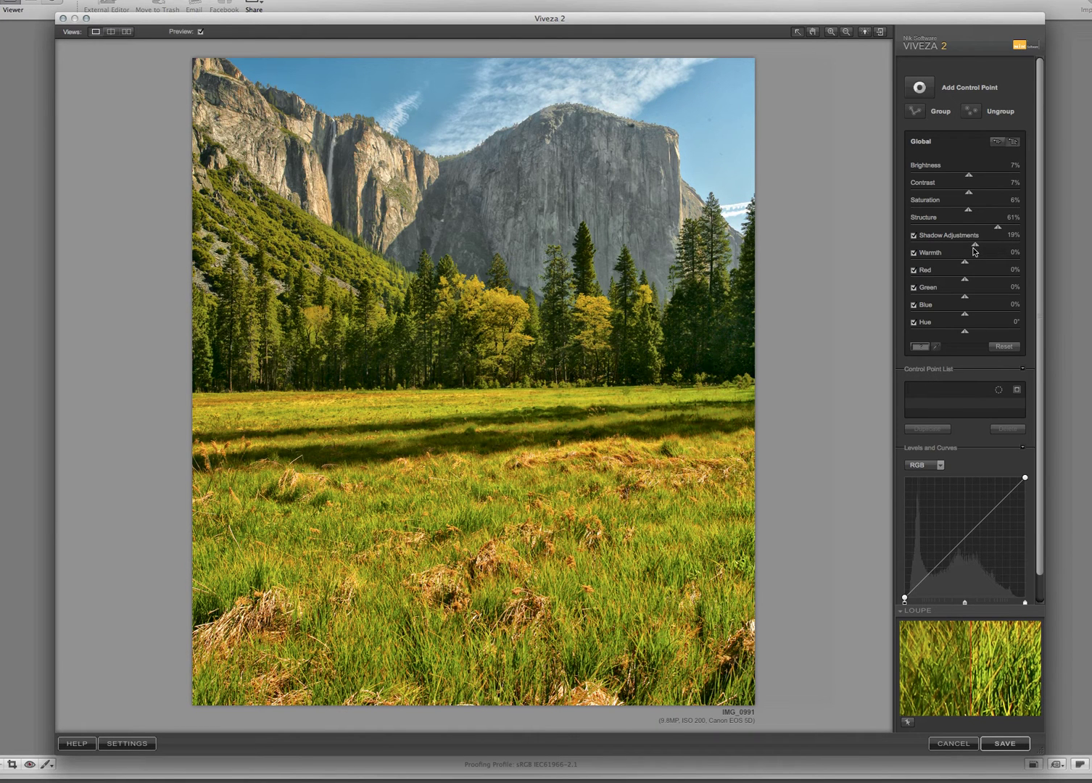
pyautogui.moveTo(974, 251); pyautogui.dragTo(967, 265)
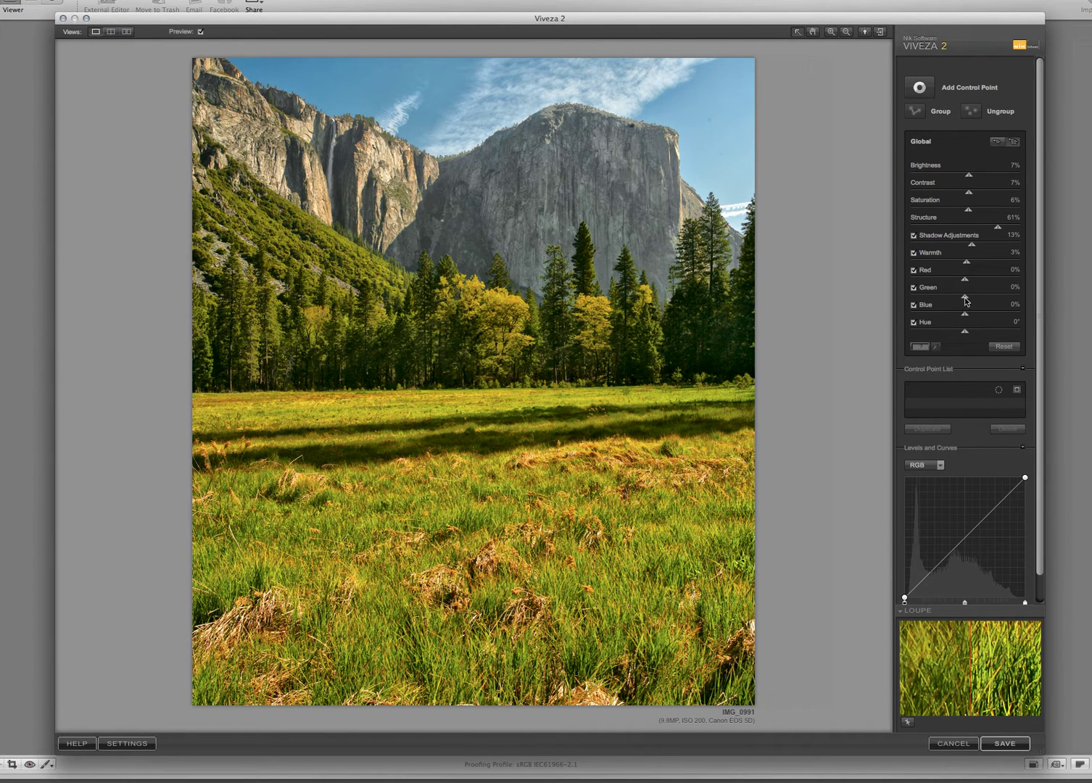
pyautogui.moveTo(966, 298); pyautogui.dragTo(961, 298)
pyautogui.moveTo(962, 298); pyautogui.dragTo(961, 298)
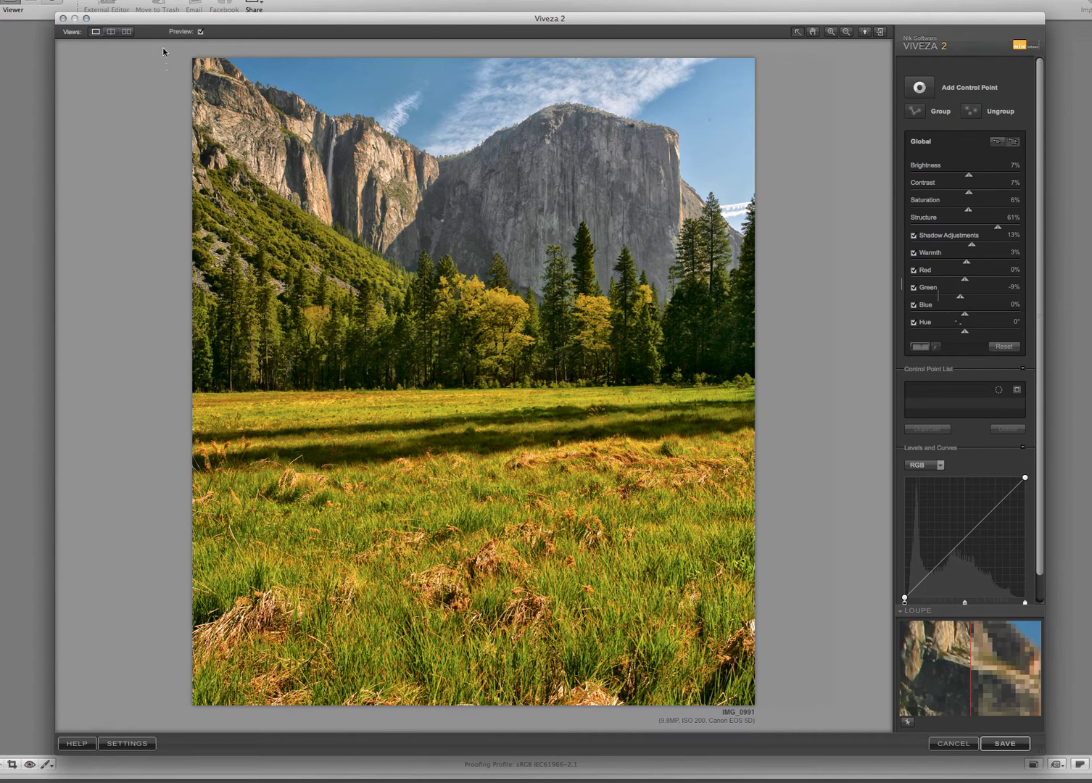
pyautogui.click(110, 31)
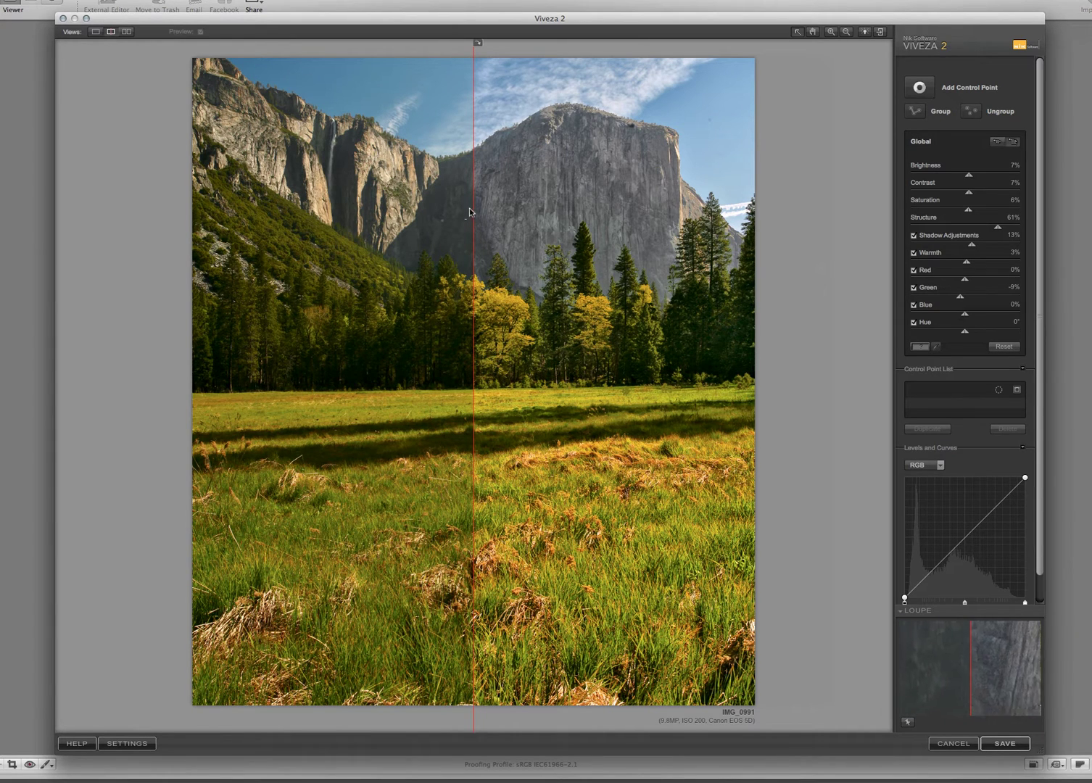
pyautogui.moveTo(473, 206); pyautogui.dragTo(236, 227)
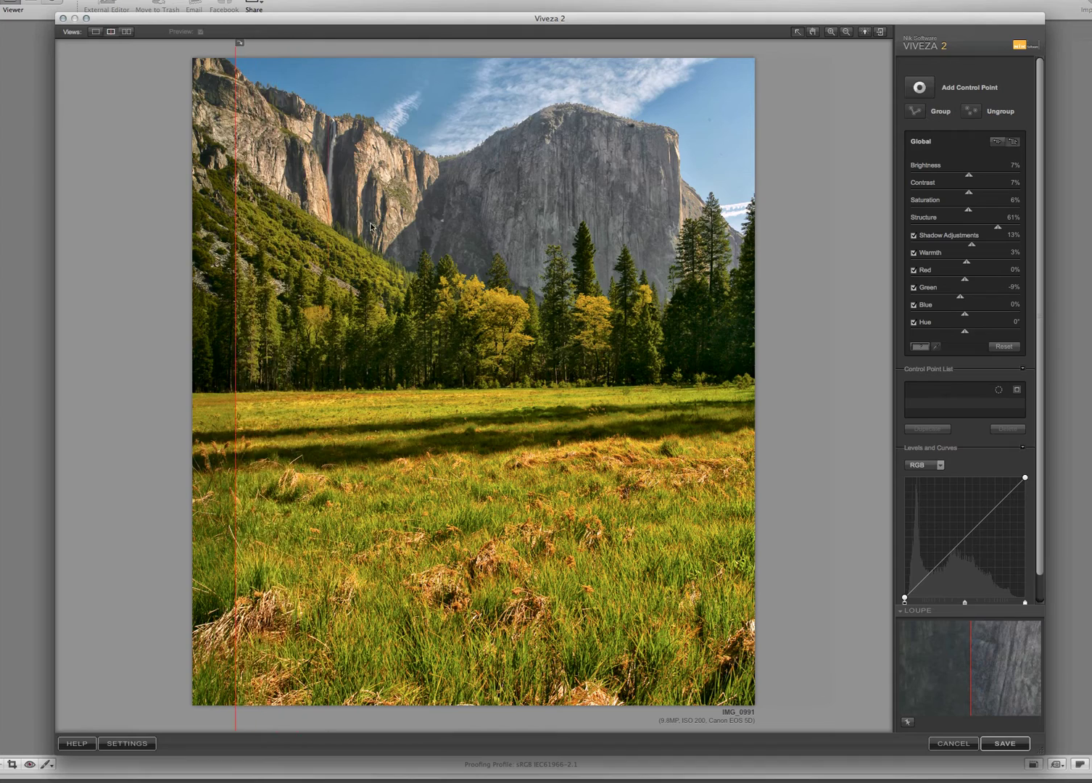
pyautogui.moveTo(370, 227); pyautogui.dragTo(163, 168)
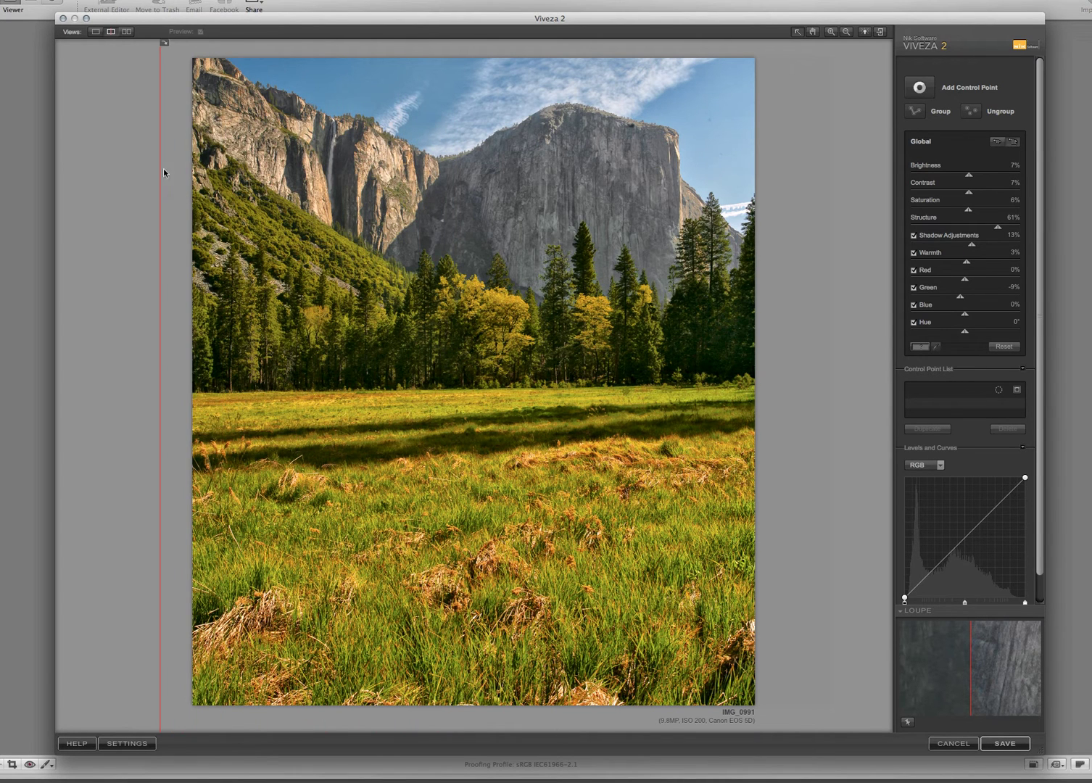
pyautogui.click(95, 32)
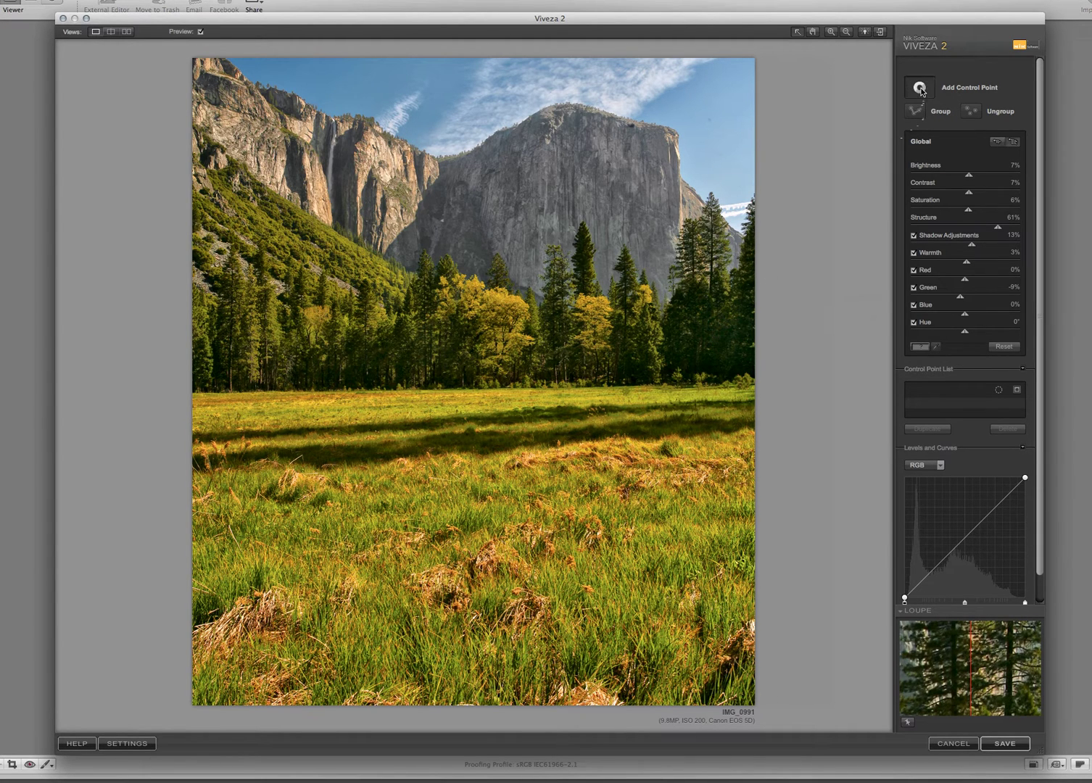
# - Add a 30% cliff control point: Brightness -10%, Contrast 15%, Structure 31%, Warmth 14%, Green 4%
pyautogui.click(595, 203)
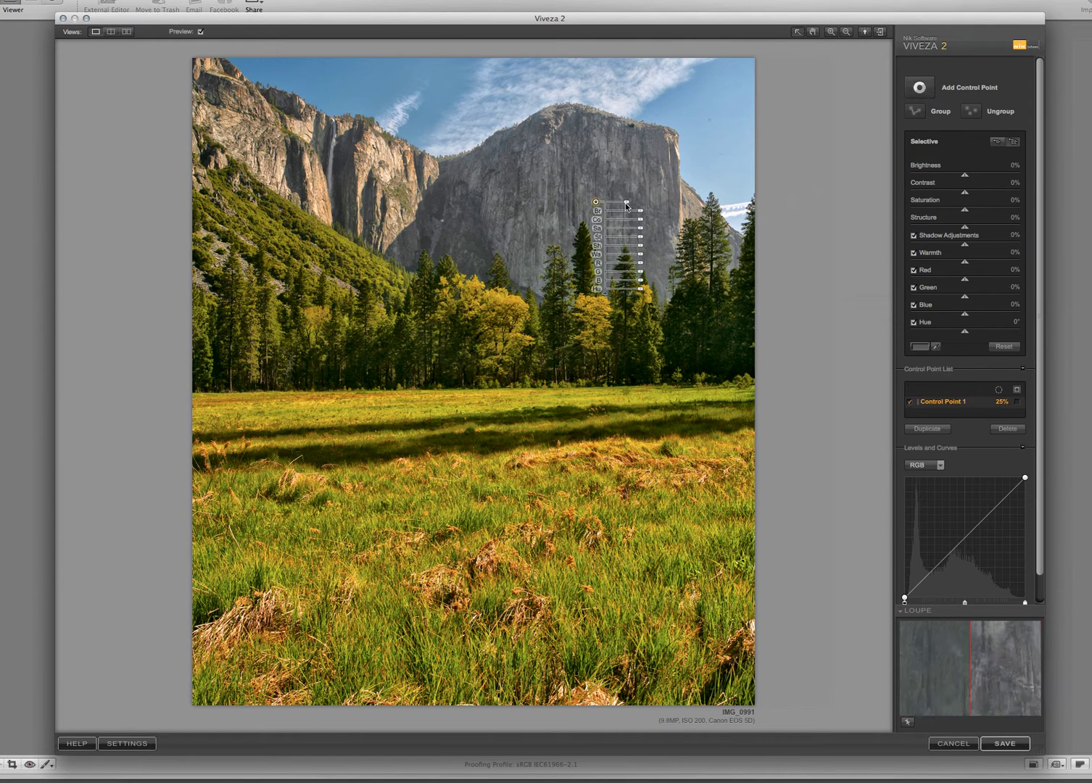
pyautogui.moveTo(627, 207)
pyautogui.mouseDown()
pyautogui.moveTo(650, 241)
pyautogui.moveTo(638, 215)
pyautogui.mouseUp()
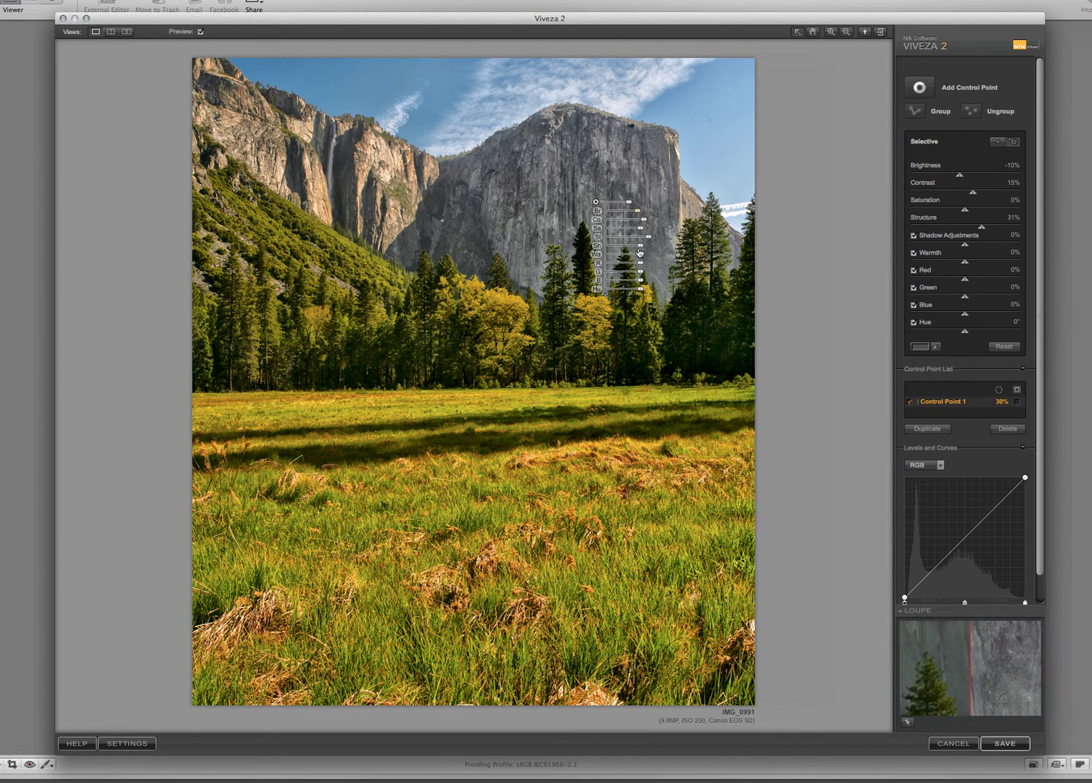
pyautogui.moveTo(640, 255); pyautogui.dragTo(640, 274)
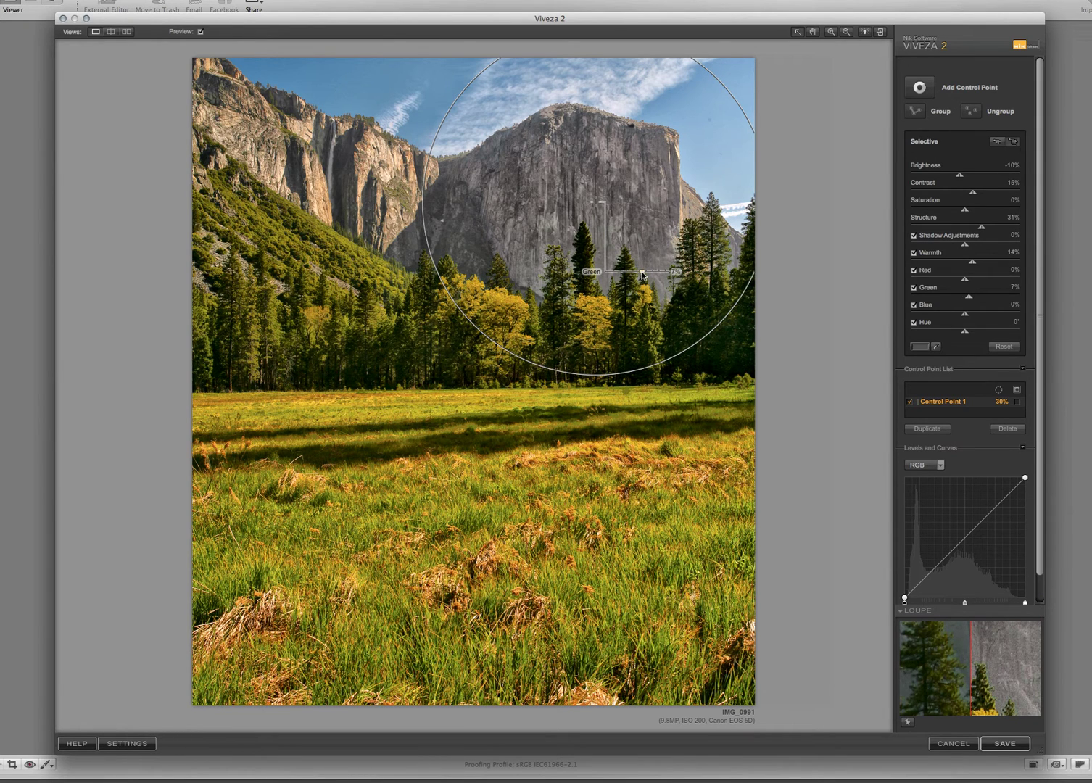
pyautogui.moveTo(642, 275); pyautogui.dragTo(641, 274)
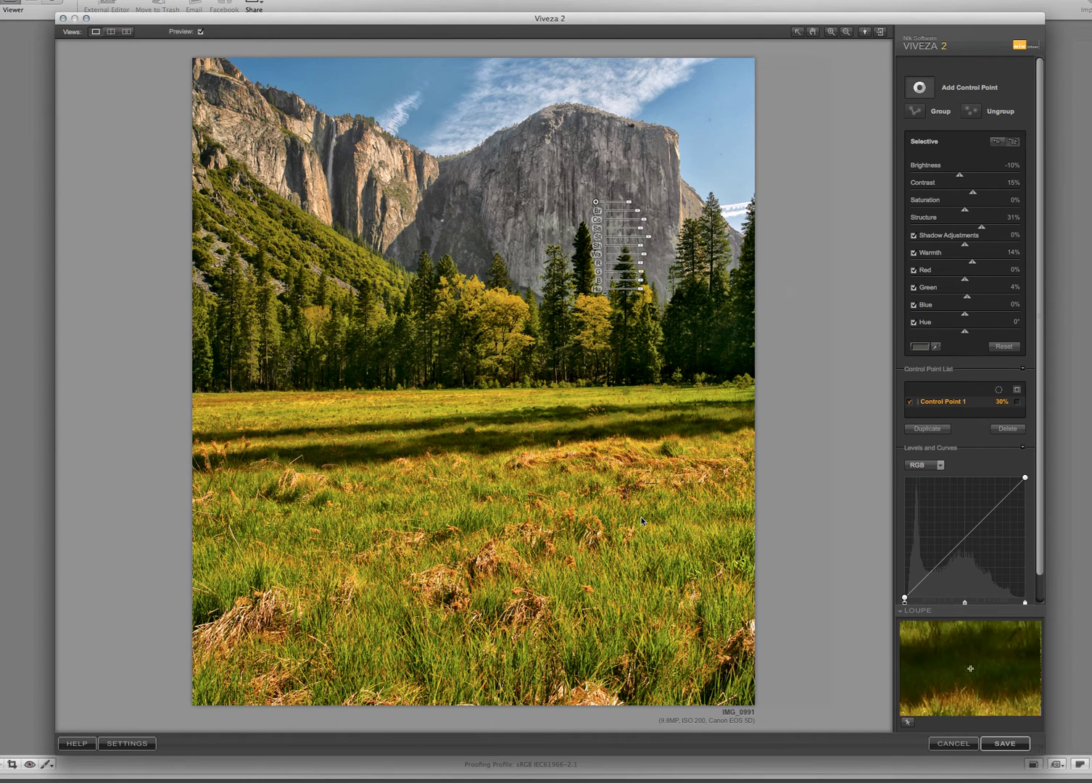
# - Add a 44% meadow point at -10% brightness and a tree point with 15% Contrast and Shadows
pyautogui.click(571, 571)
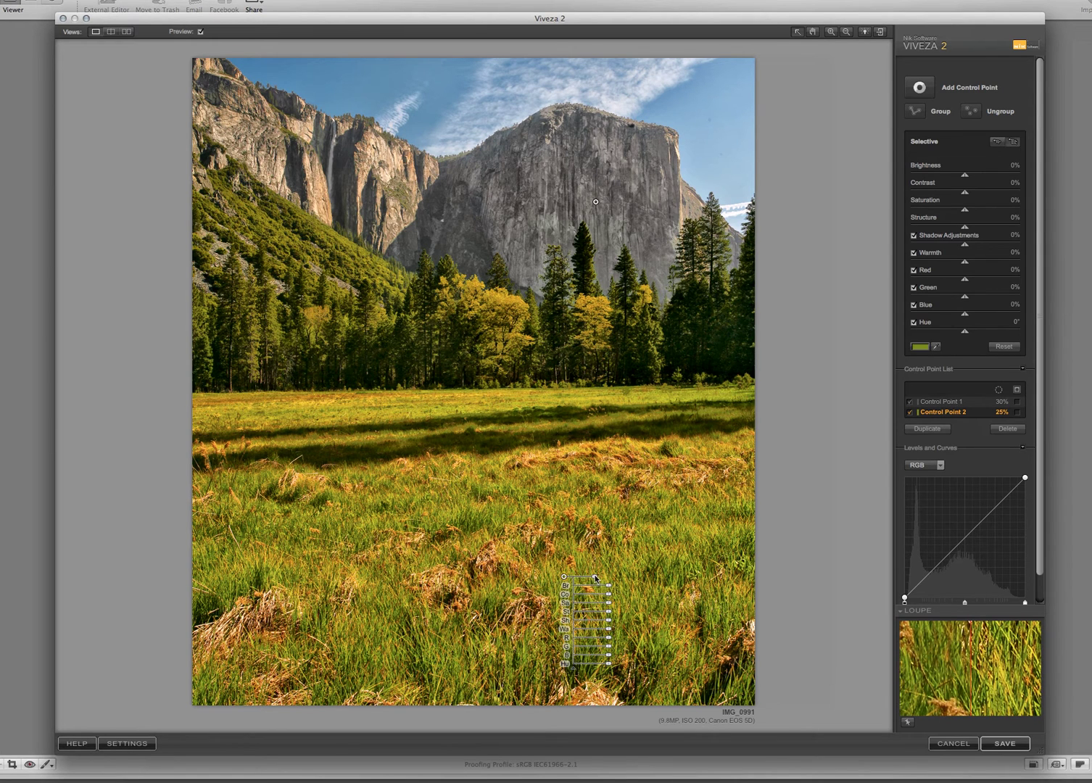
pyautogui.moveTo(601, 571); pyautogui.dragTo(605, 586)
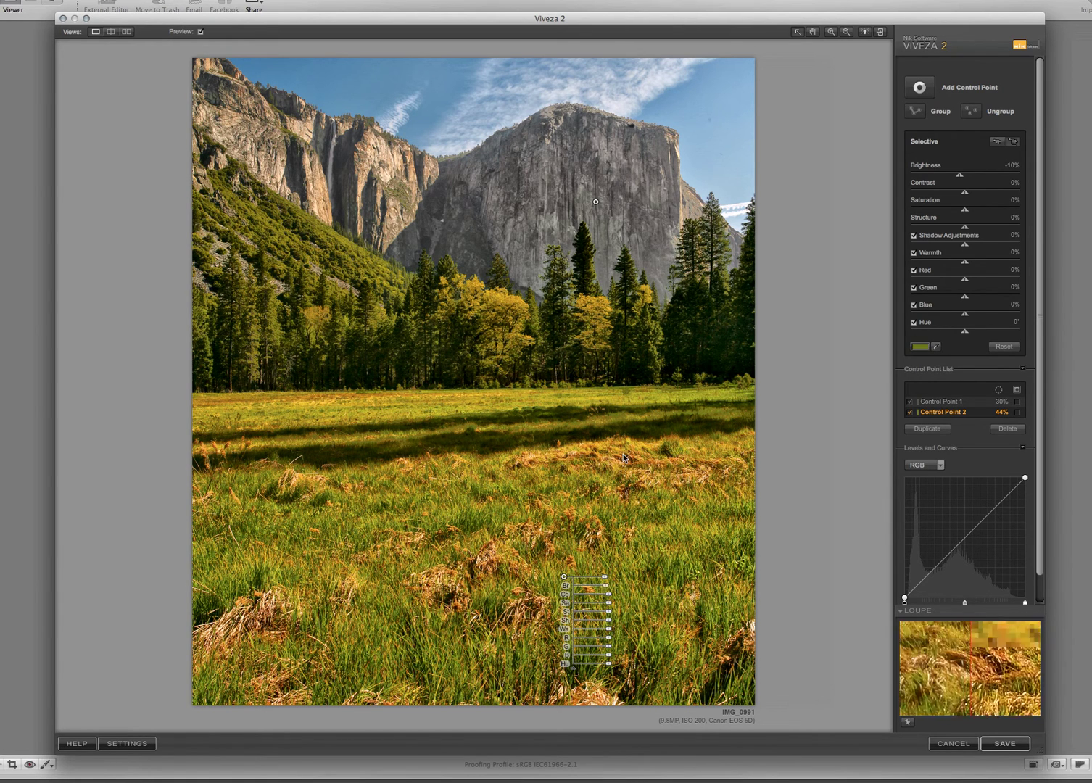
pyautogui.click(920, 87)
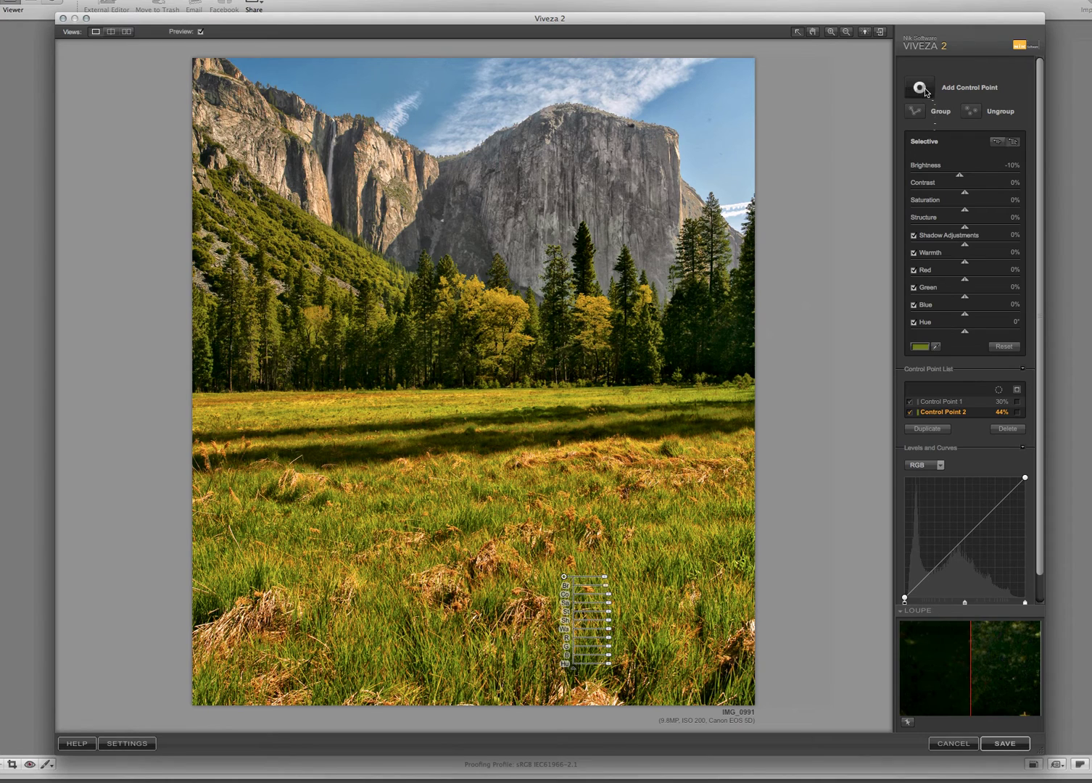
pyautogui.click(684, 343)
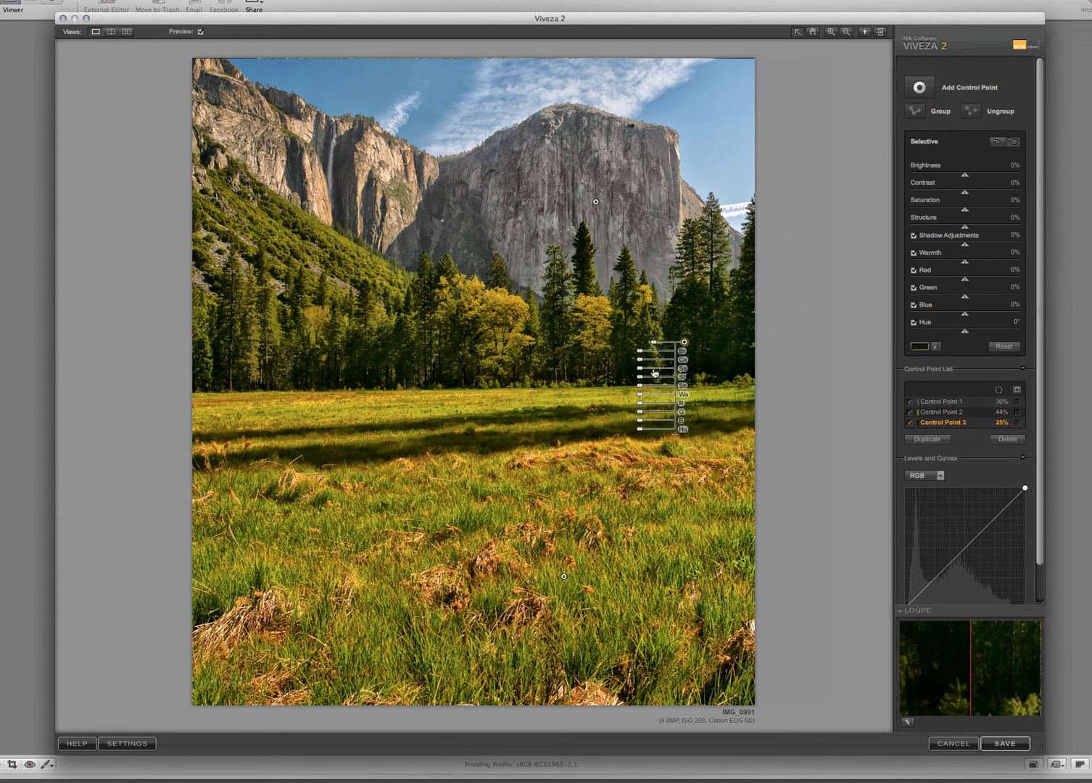
pyautogui.moveTo(641, 389)
pyautogui.mouseDown()
pyautogui.moveTo(637, 364)
pyautogui.moveTo(634, 388)
pyautogui.mouseUp()
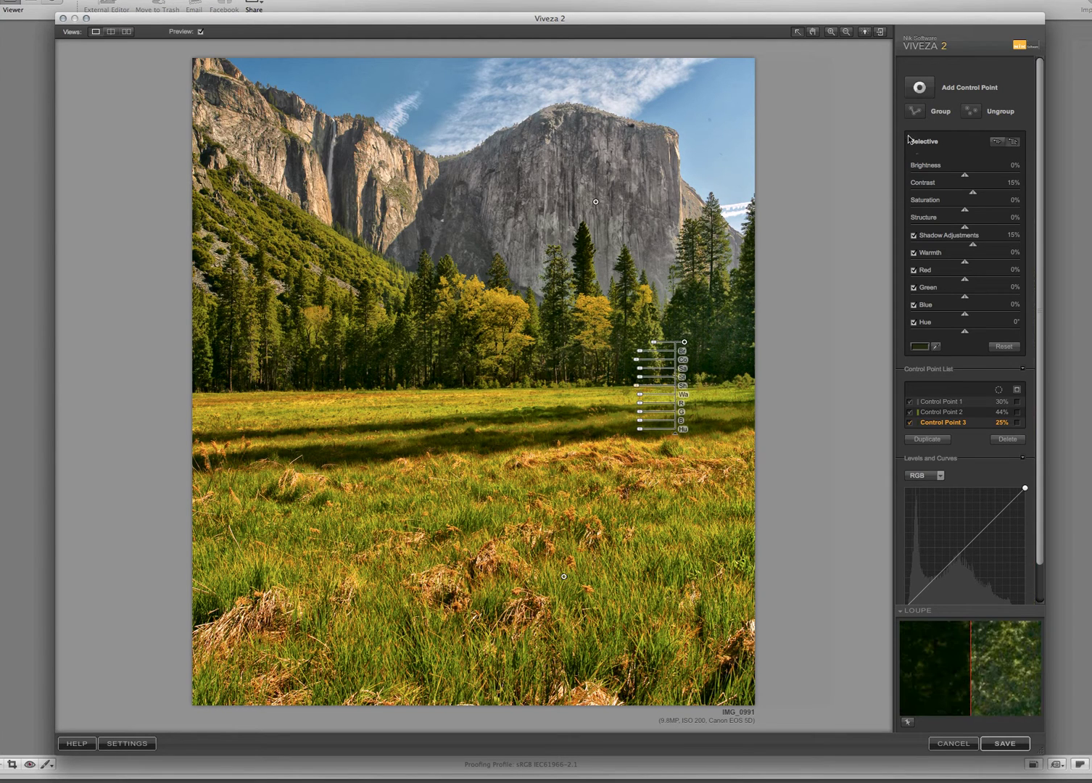
# - Add a top-right sky control point with Brightness -17% and Contrast 20%
pyautogui.click(918, 87)
pyautogui.click(705, 103)
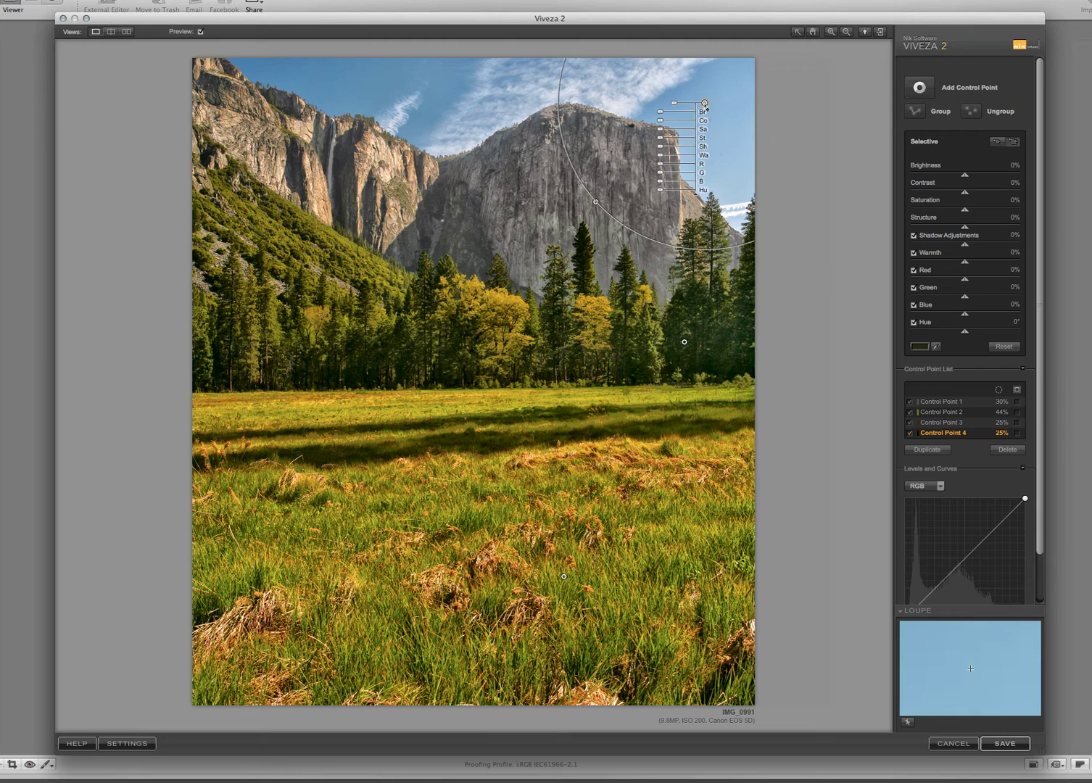
pyautogui.moveTo(660, 112); pyautogui.dragTo(718, 123)
# - Add a 13% control point higher in the sky darkening it by 4%
pyautogui.click(920, 87)
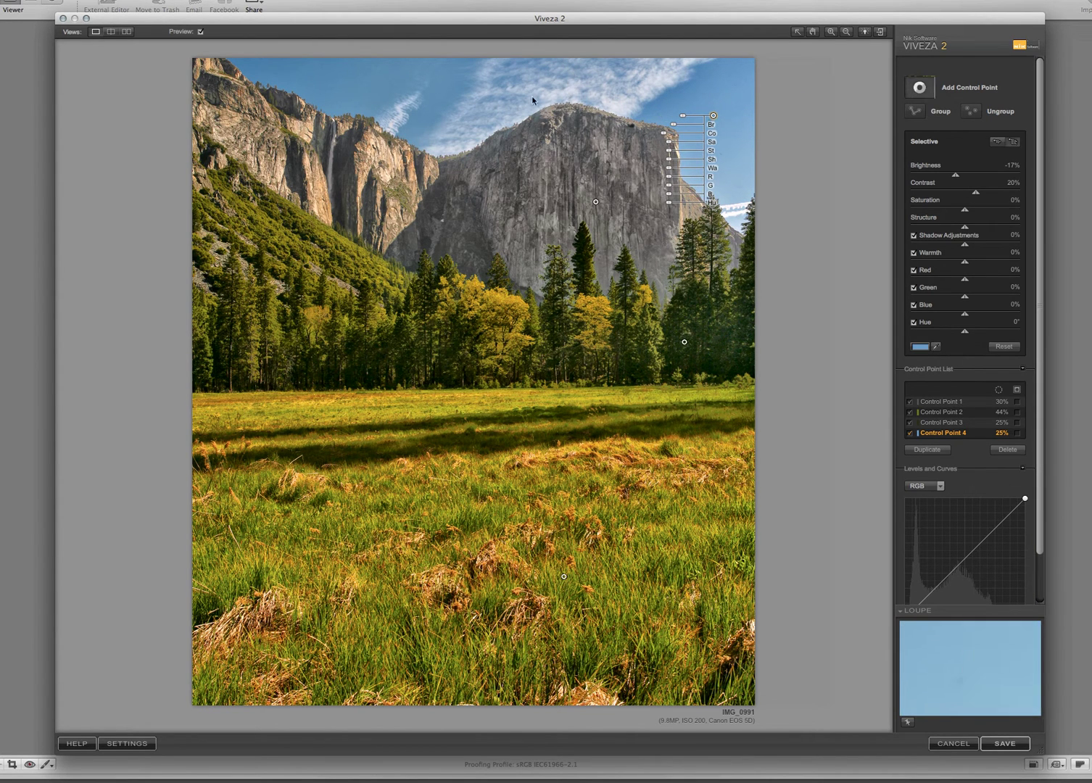
pyautogui.click(662, 99)
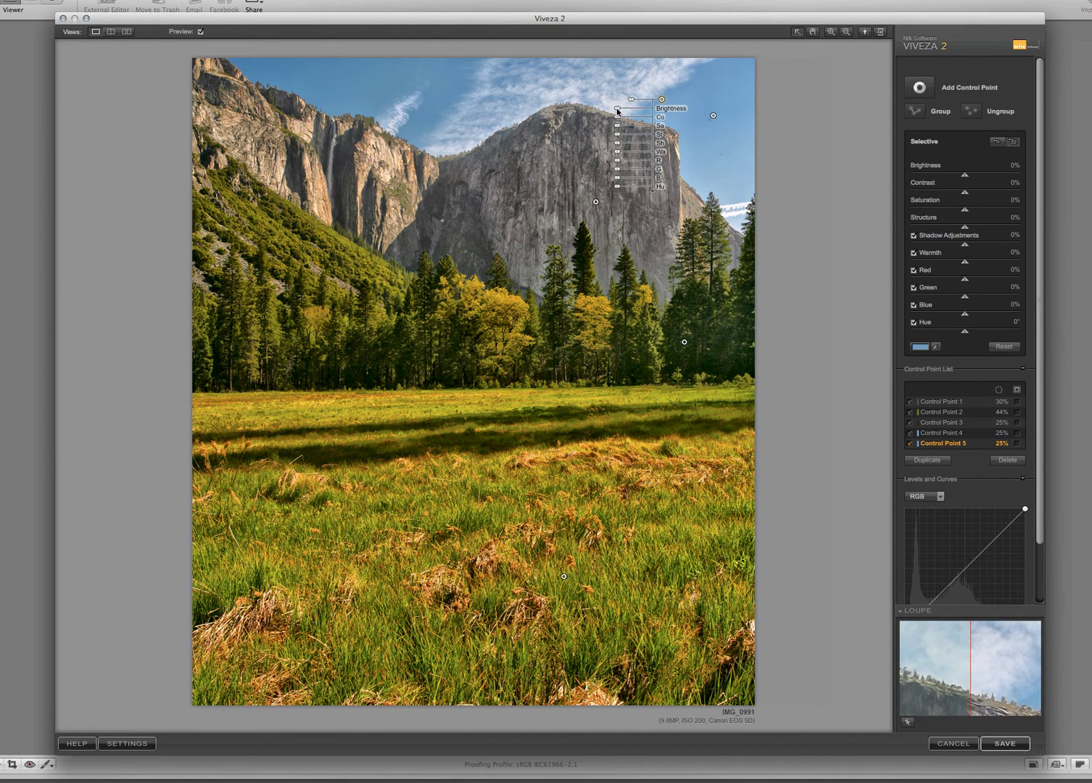
pyautogui.moveTo(617, 111); pyautogui.dragTo(638, 100)
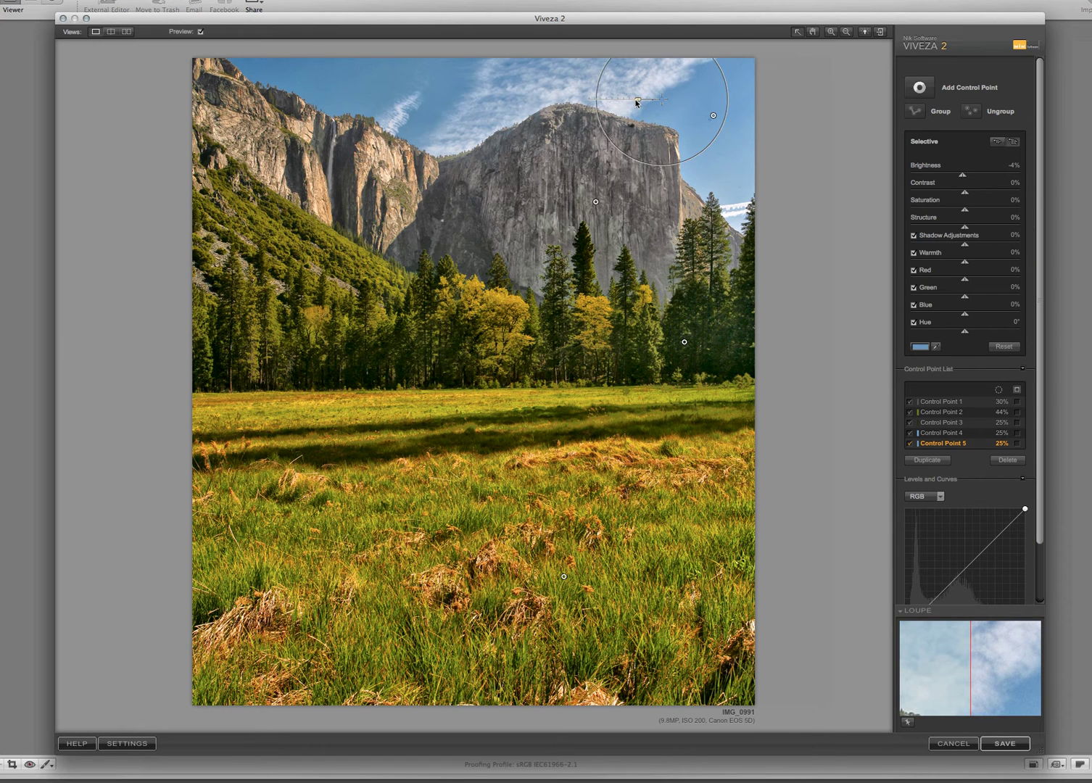
pyautogui.click(713, 117)
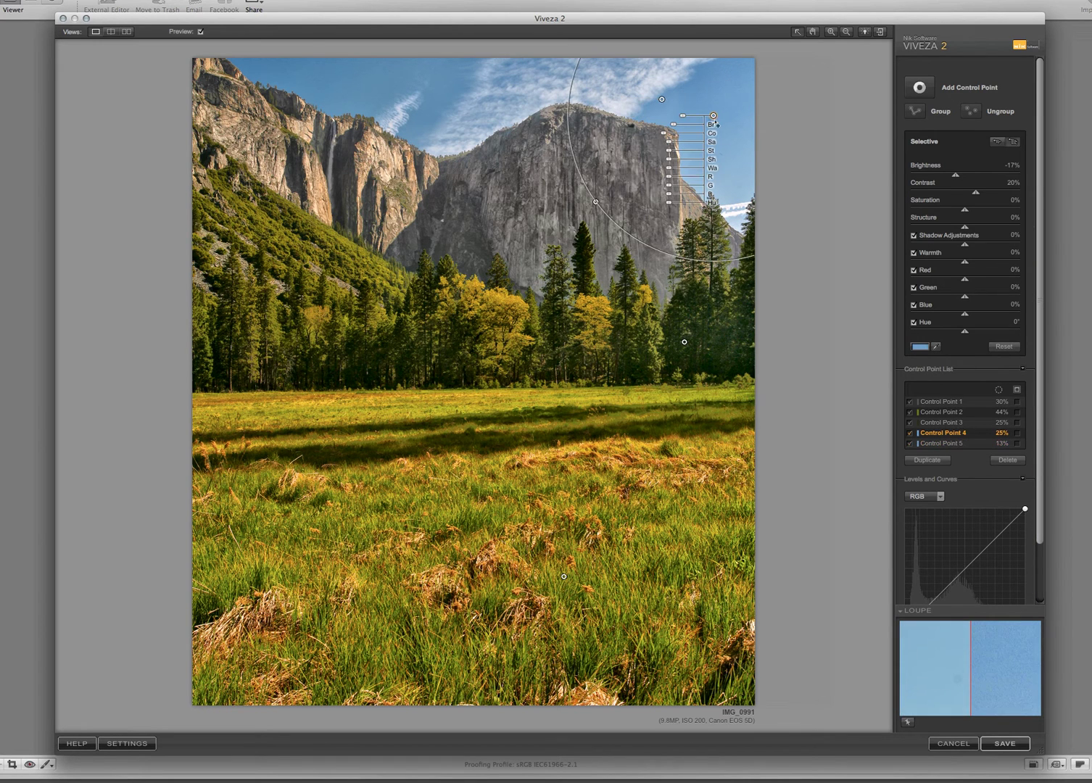
pyautogui.click(594, 201)
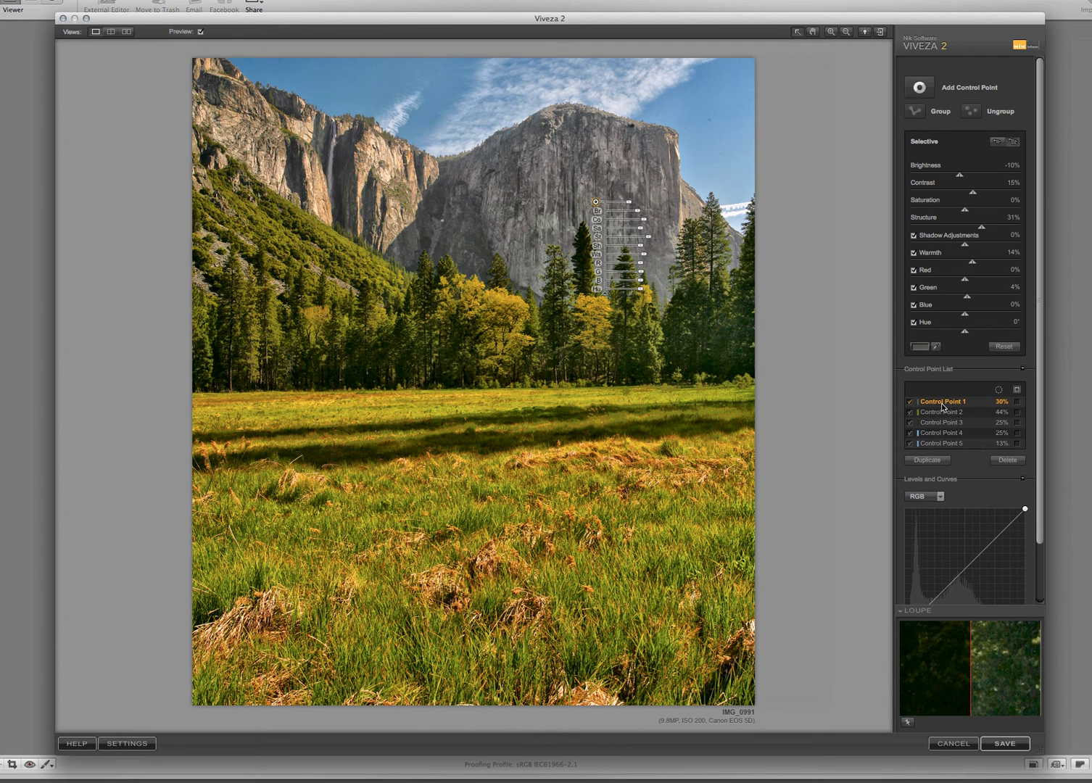
pyautogui.click(1018, 402)
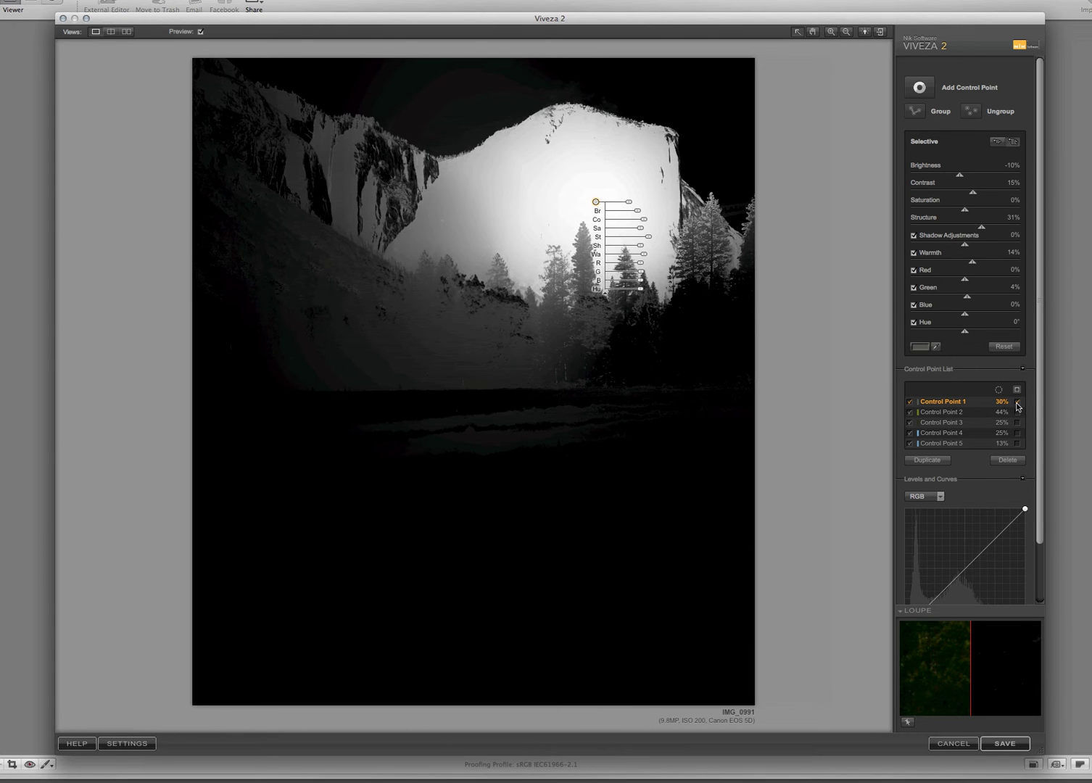
pyautogui.click(1018, 404)
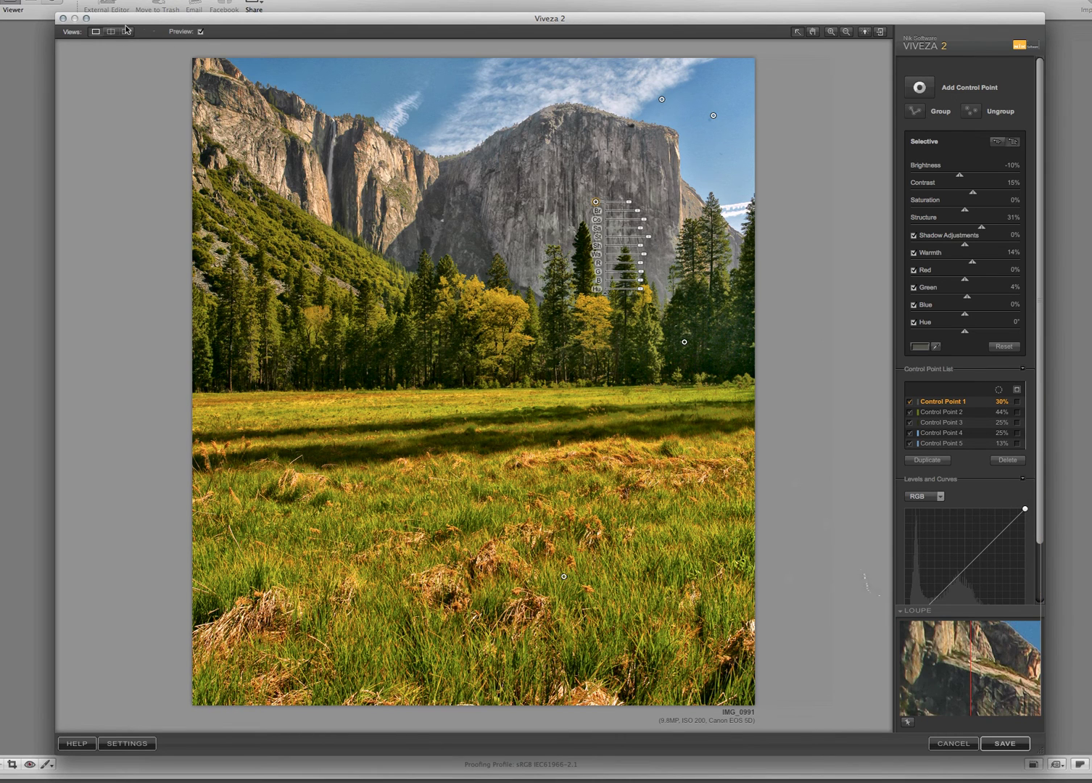
pyautogui.click(200, 32)
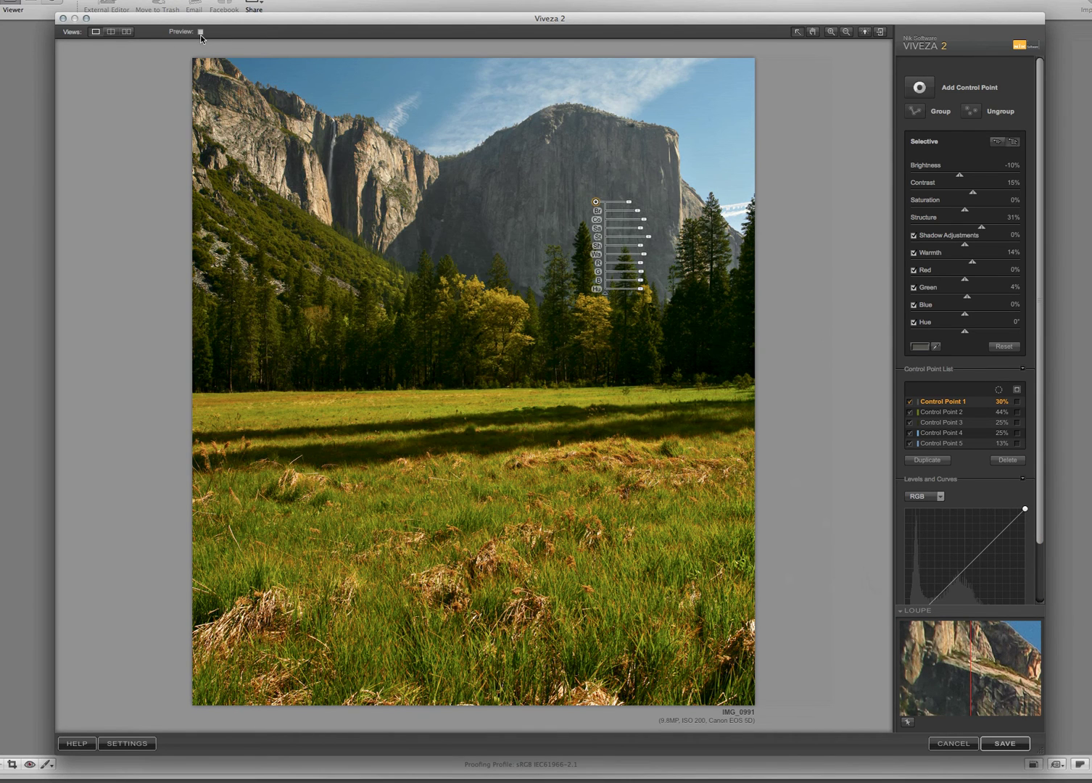
pyautogui.click(200, 31)
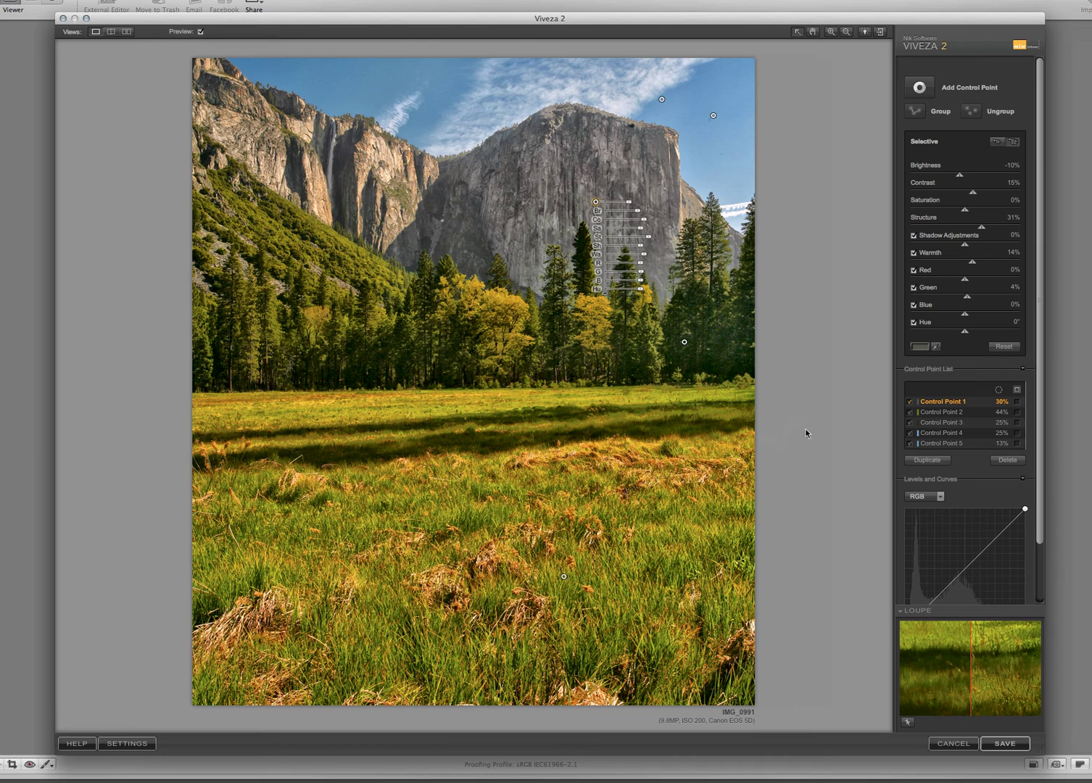
pyautogui.moveTo(1041, 488); pyautogui.dragTo(1043, 568)
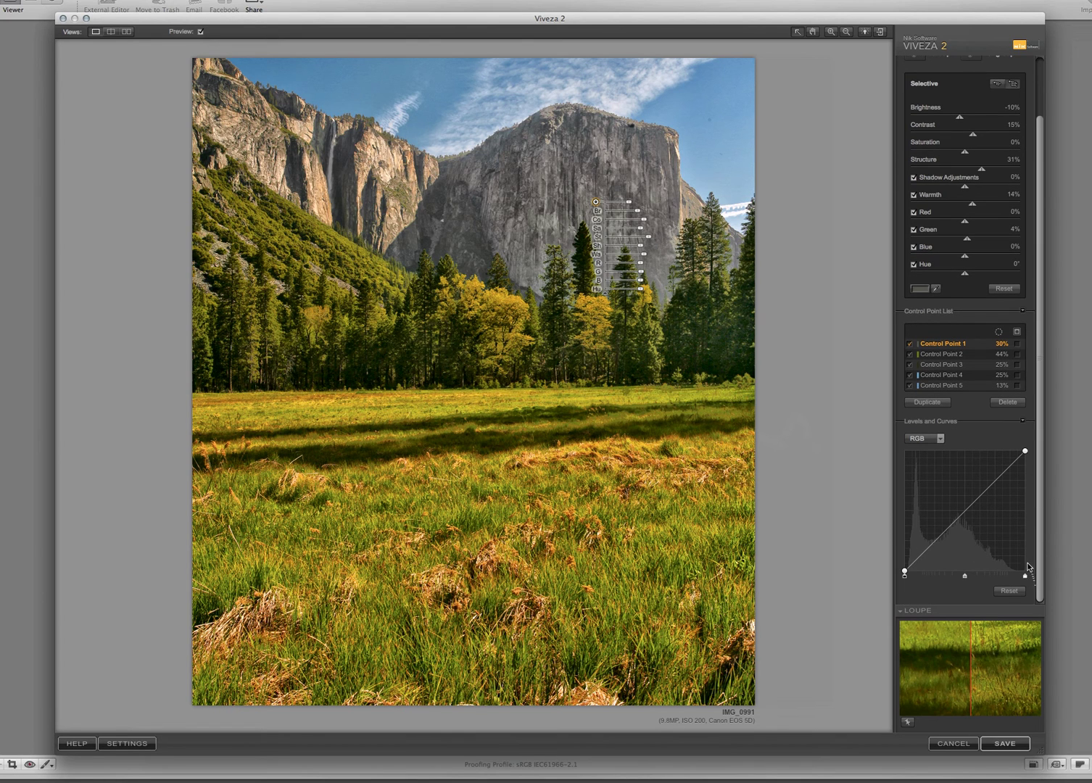